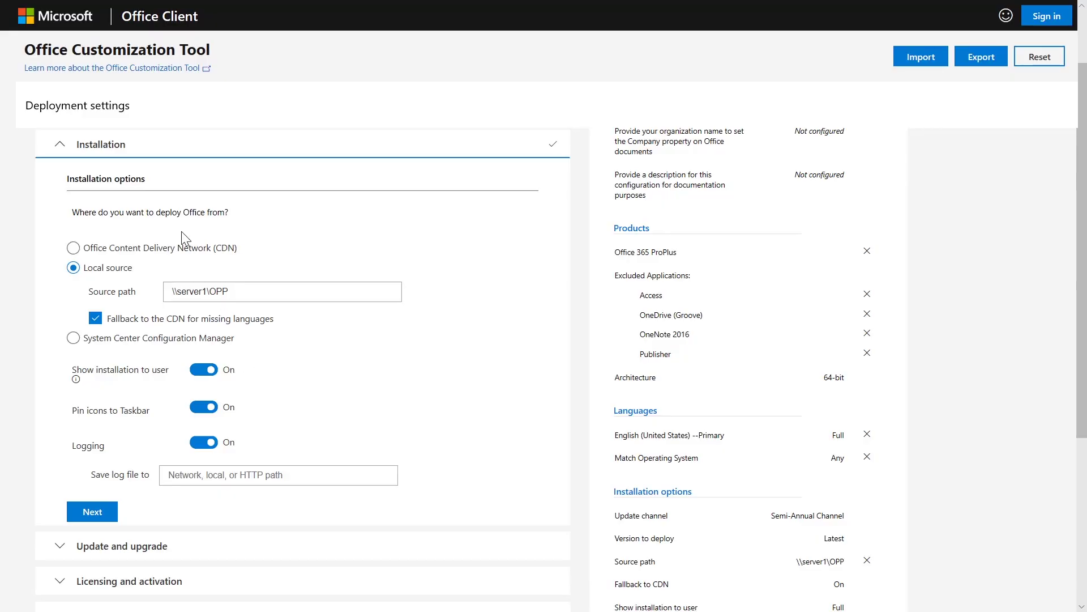
Review the additional language choices in the Language section without changing them, and return to the Installation section.
{"action": "scroll", "coordinate": [181, 231], "scroll_direction": "up", "scroll_amount": 2}
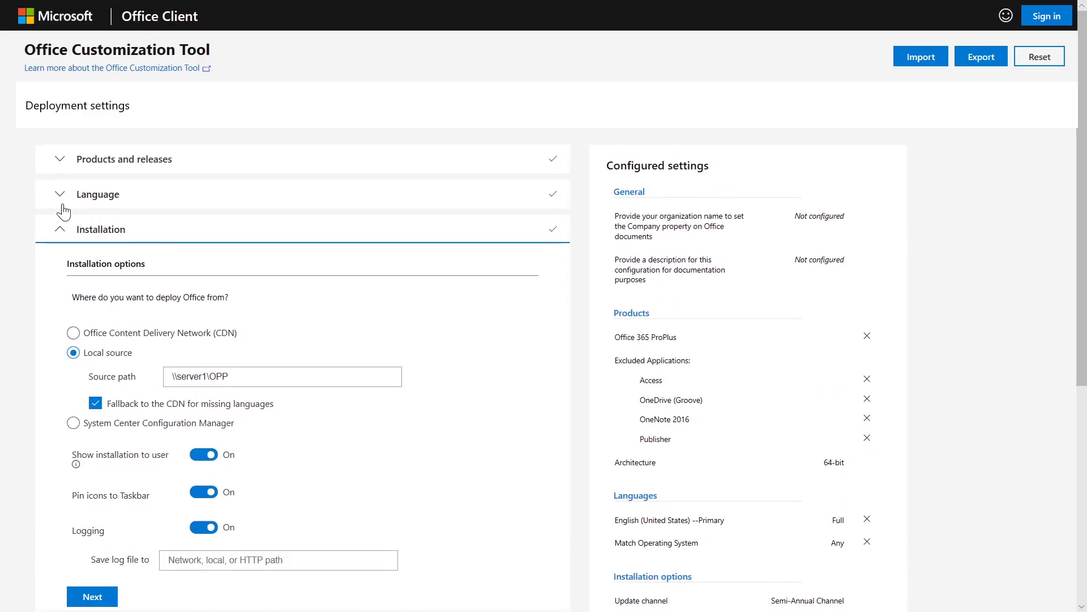
{"action": "left_click", "coordinate": [62, 203]}
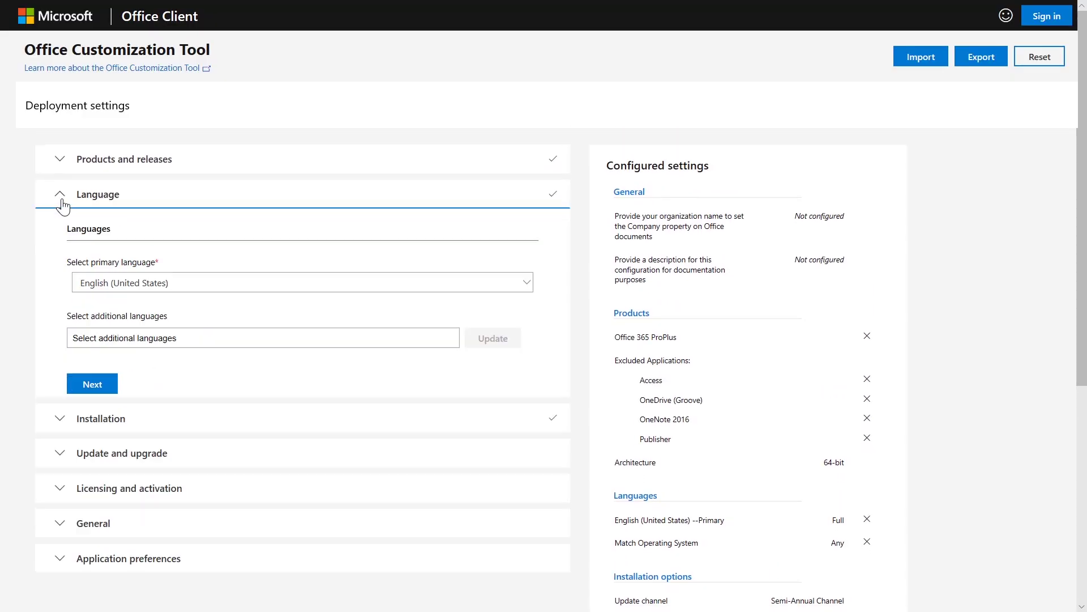
{"action": "left_click", "coordinate": [363, 343]}
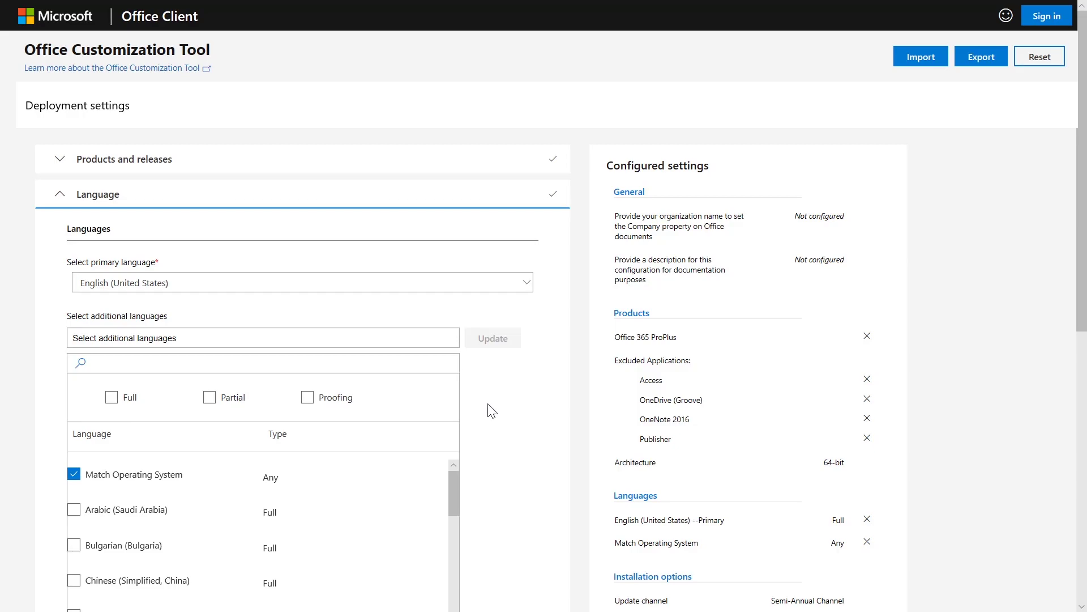
{"action": "left_click", "coordinate": [125, 338]}
{"action": "left_click", "coordinate": [63, 418]}
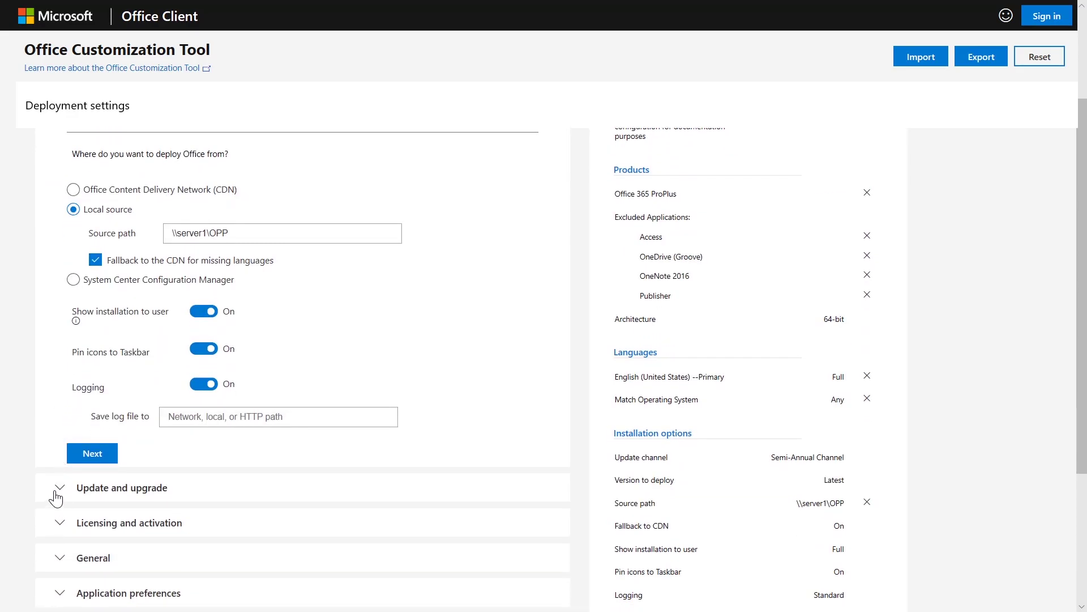
Switch uninstalling of MSI Office versions off and back on in the update and upgrade settings, and continue to licensing and activation.
{"action": "left_click", "coordinate": [56, 490]}
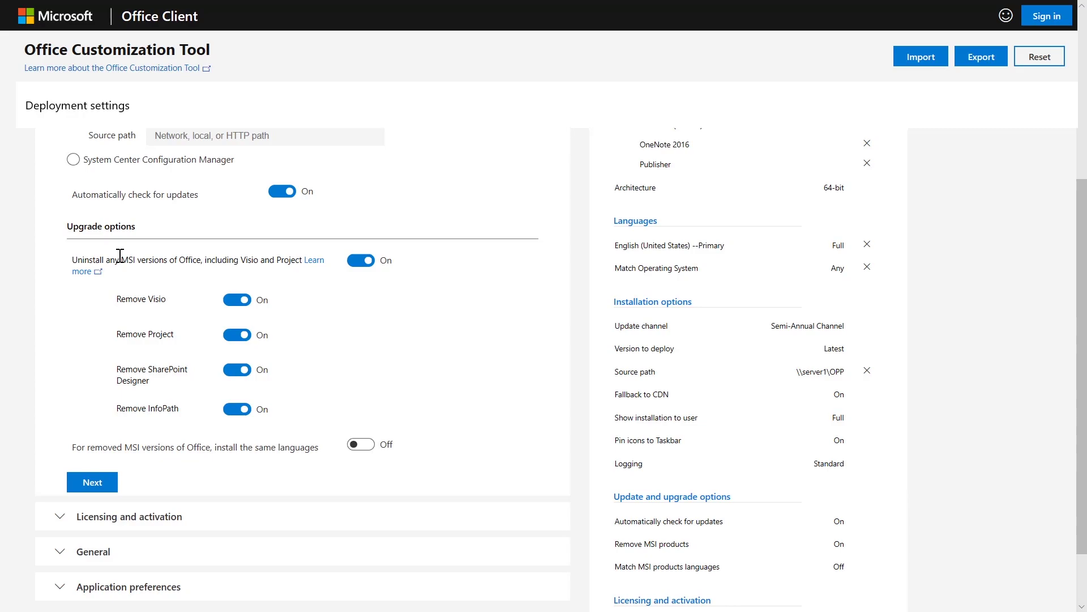
{"action": "left_click", "coordinate": [362, 270]}
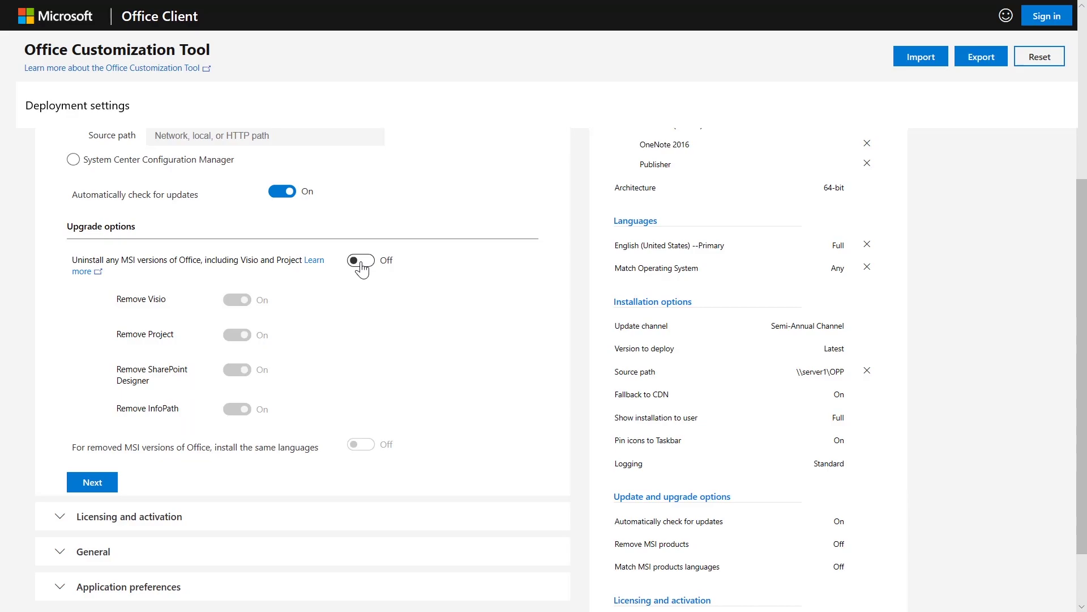
{"action": "left_click", "coordinate": [361, 264]}
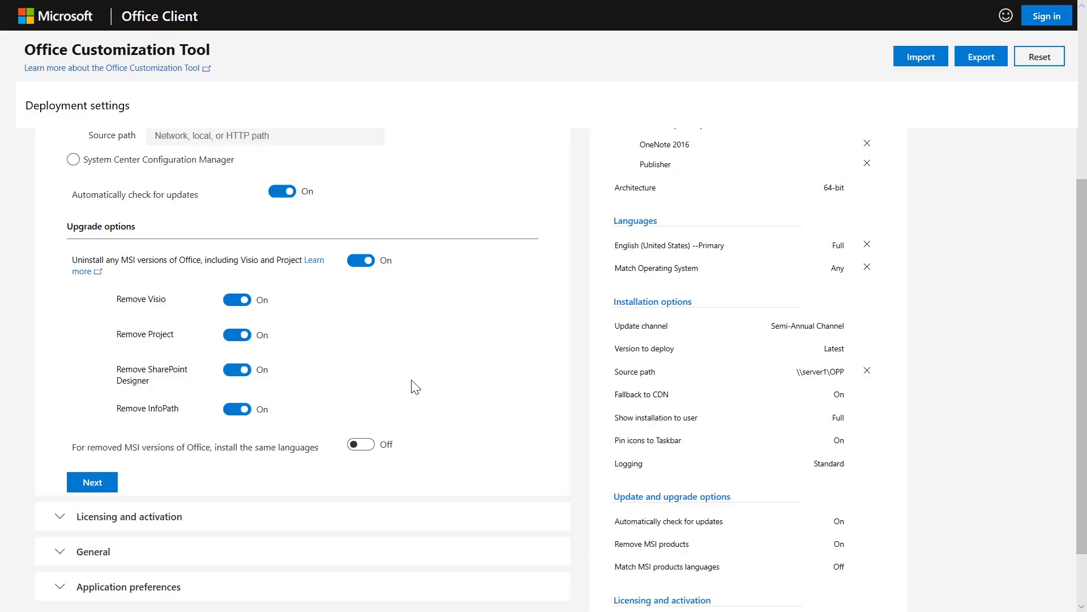
{"action": "scroll", "coordinate": [415, 387], "scroll_direction": "down", "scroll_amount": 1}
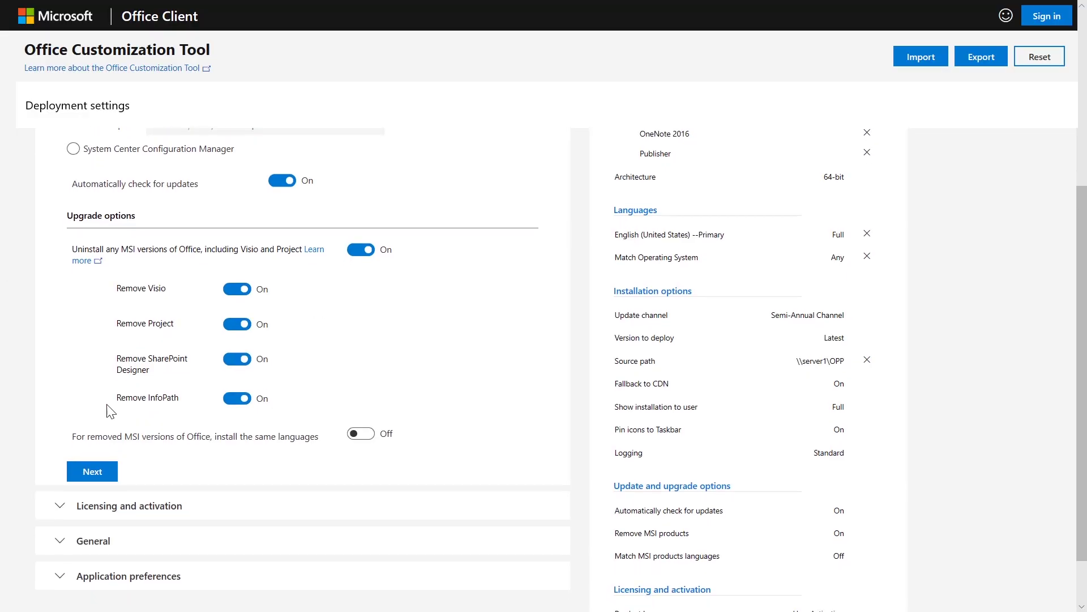
{"action": "left_click", "coordinate": [92, 471]}
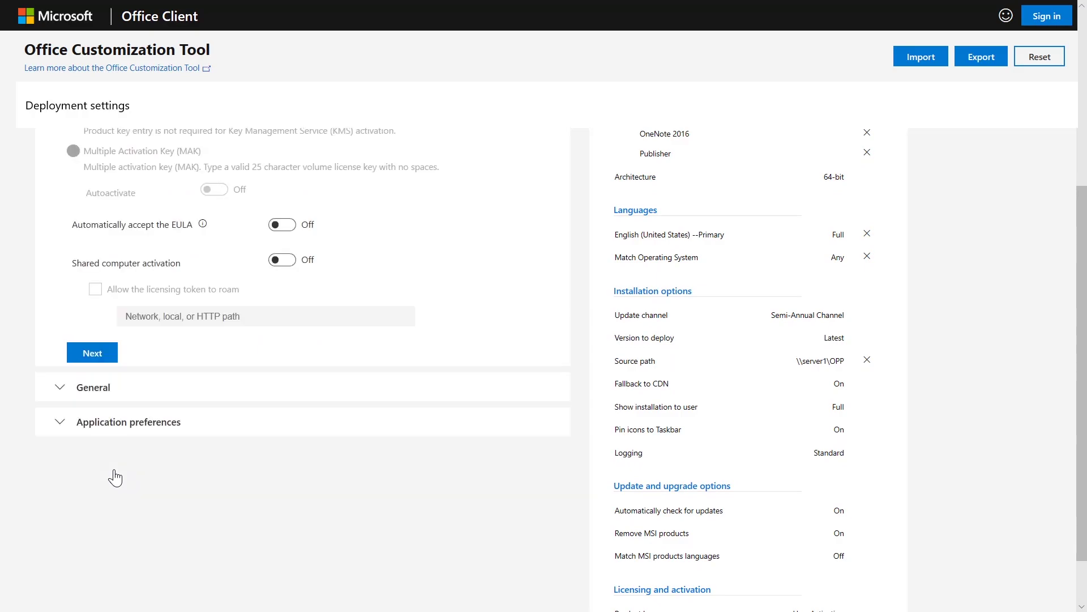
Turn on automatic acceptance of the EULA in the licensing settings and read the accompanying note.
{"action": "scroll", "coordinate": [115, 478], "scroll_direction": "up", "scroll_amount": 2}
{"action": "mouse_move", "coordinate": [208, 345]}
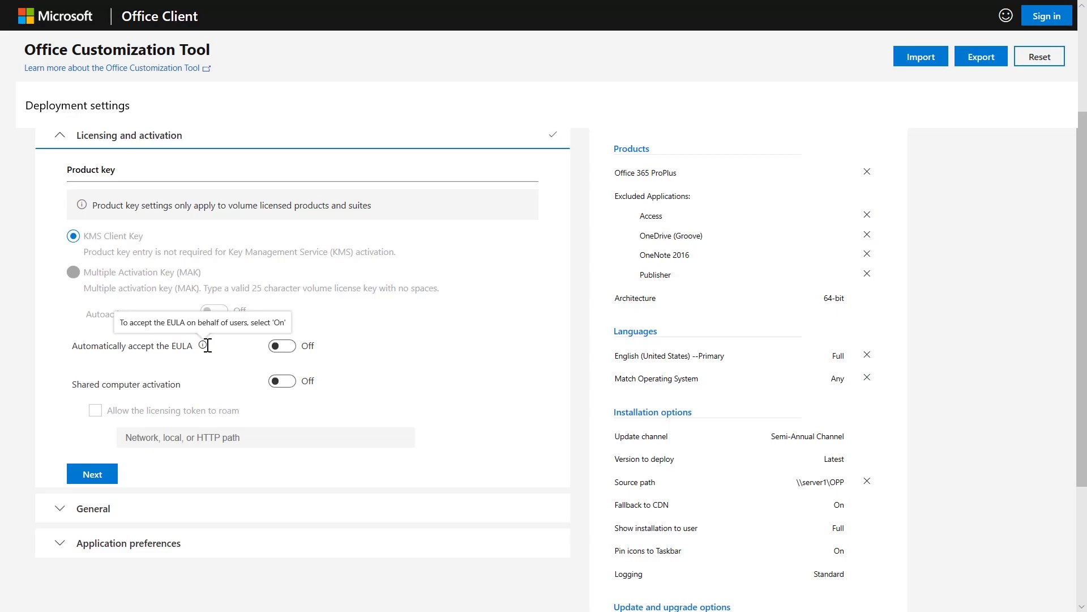
{"action": "left_click", "coordinate": [279, 350]}
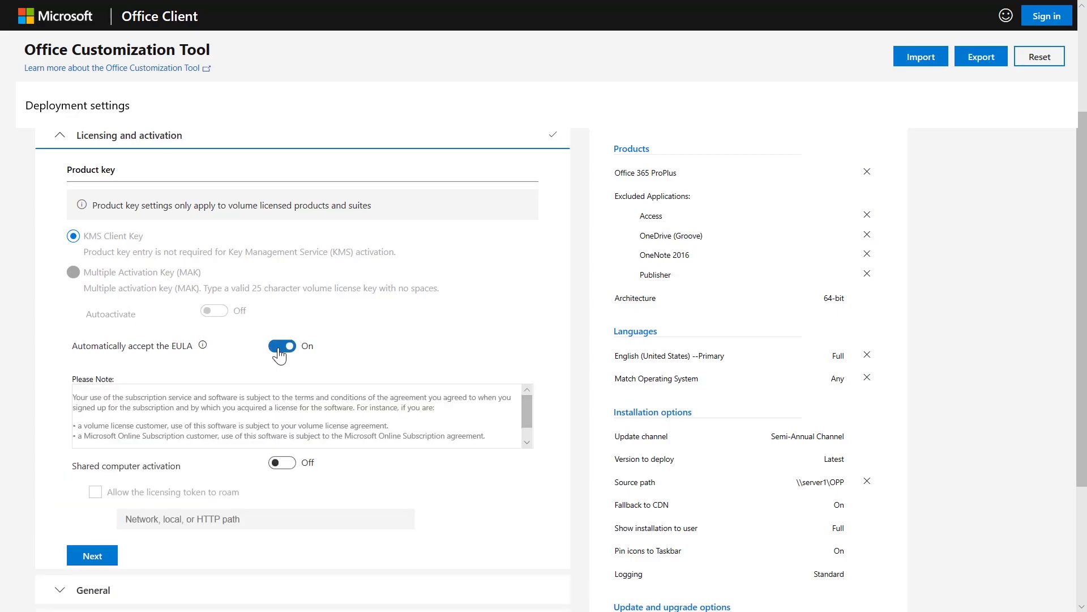
{"action": "scroll", "coordinate": [525, 411], "scroll_direction": "down", "scroll_amount": 1}
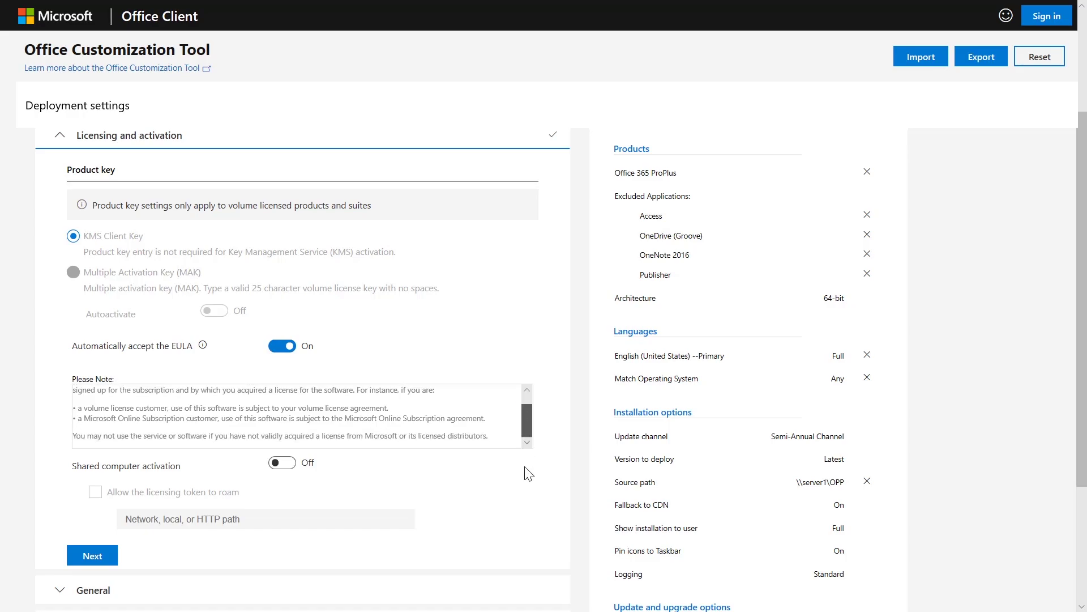
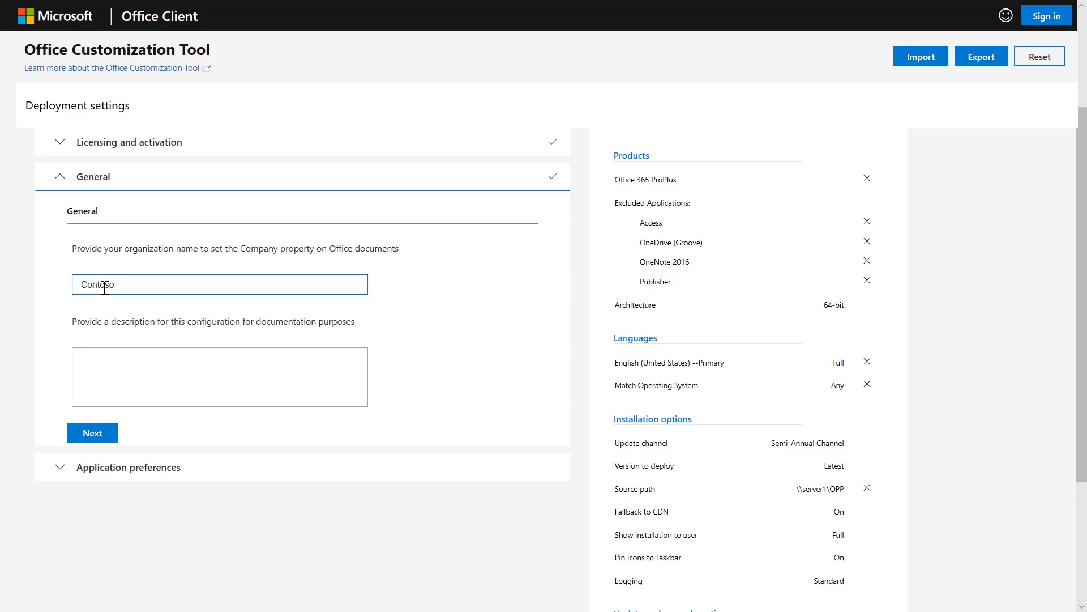
Set the organization name to Contoso Corp and the description to "Baseline image for Contoso", and continue to the application preferences.
{"action": "key", "text": "Tab"}
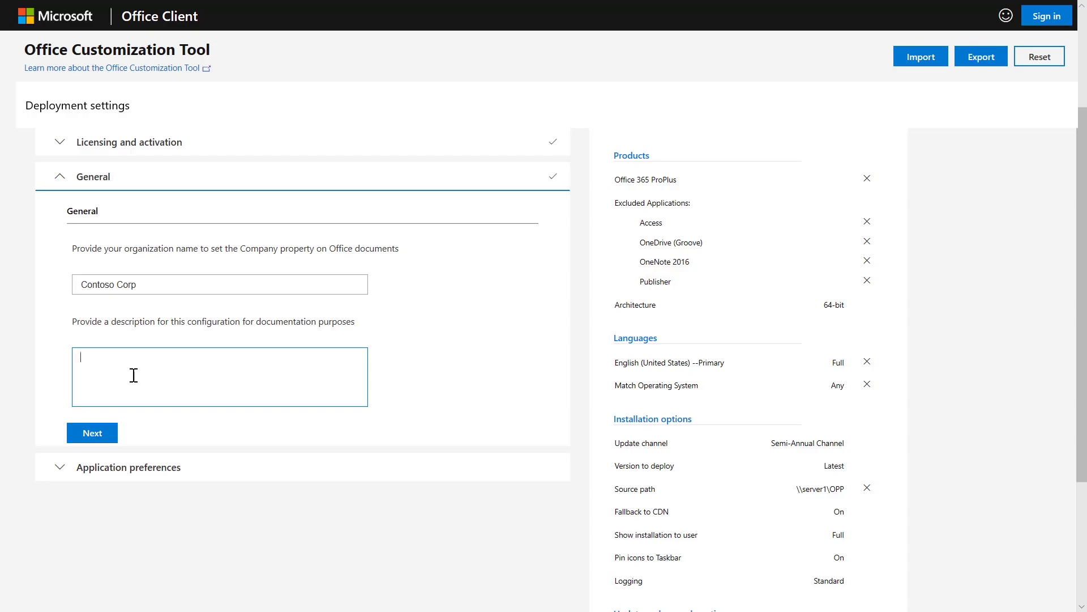
{"action": "type", "text": "Baseline image for Contoso"}
{"action": "left_click", "coordinate": [90, 433]}
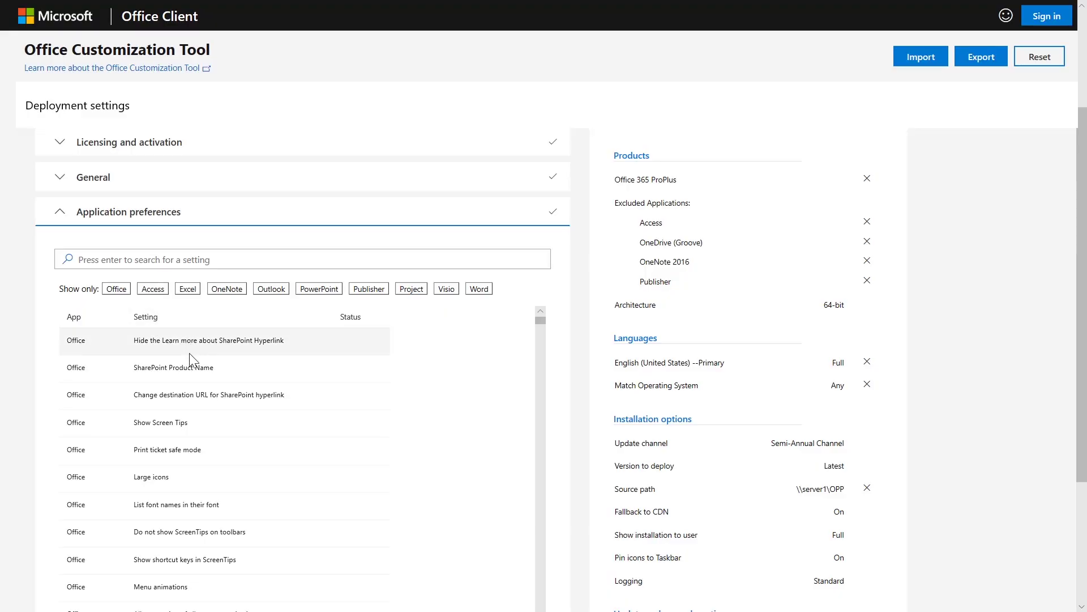
Set the Office preference "Hide the Learn more about SharePoint Hyperlink" to True.
{"action": "left_click", "coordinate": [191, 347]}
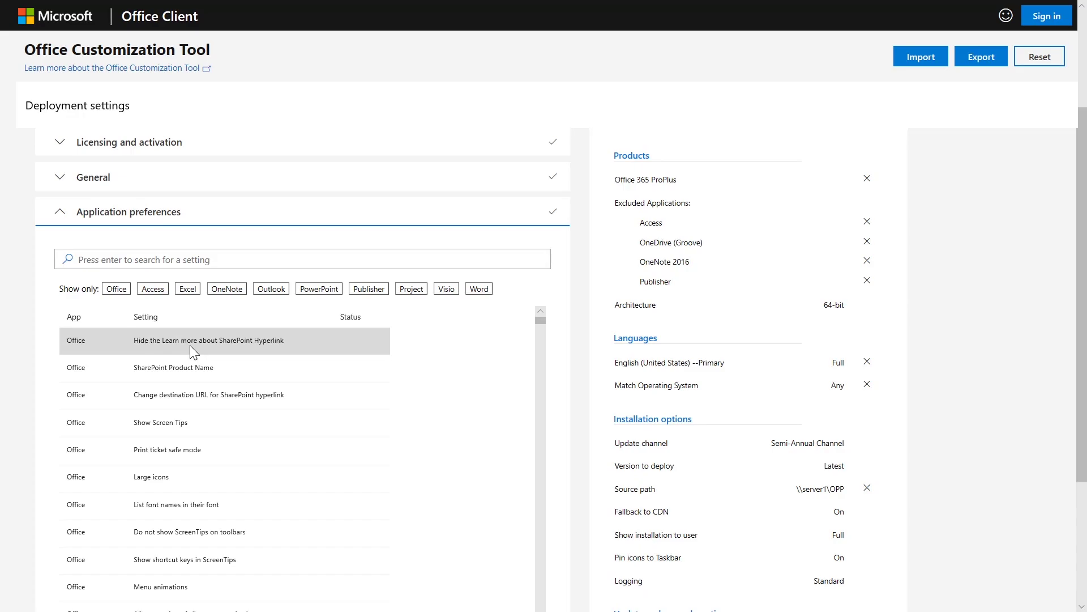
{"action": "left_click", "coordinate": [77, 347]}
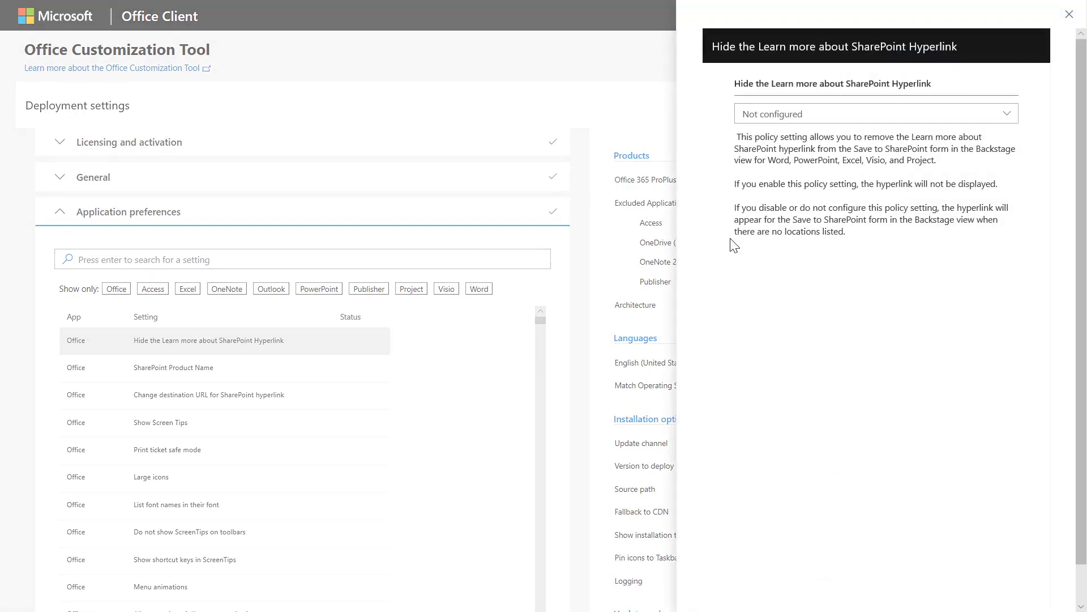
{"action": "left_click", "coordinate": [819, 126]}
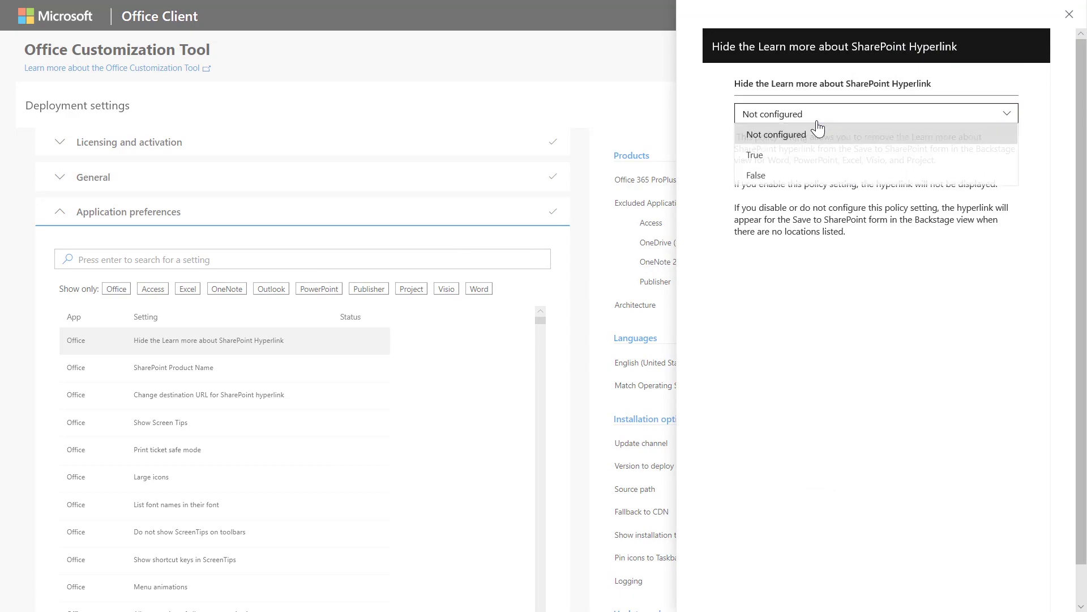
{"action": "left_click", "coordinate": [796, 157]}
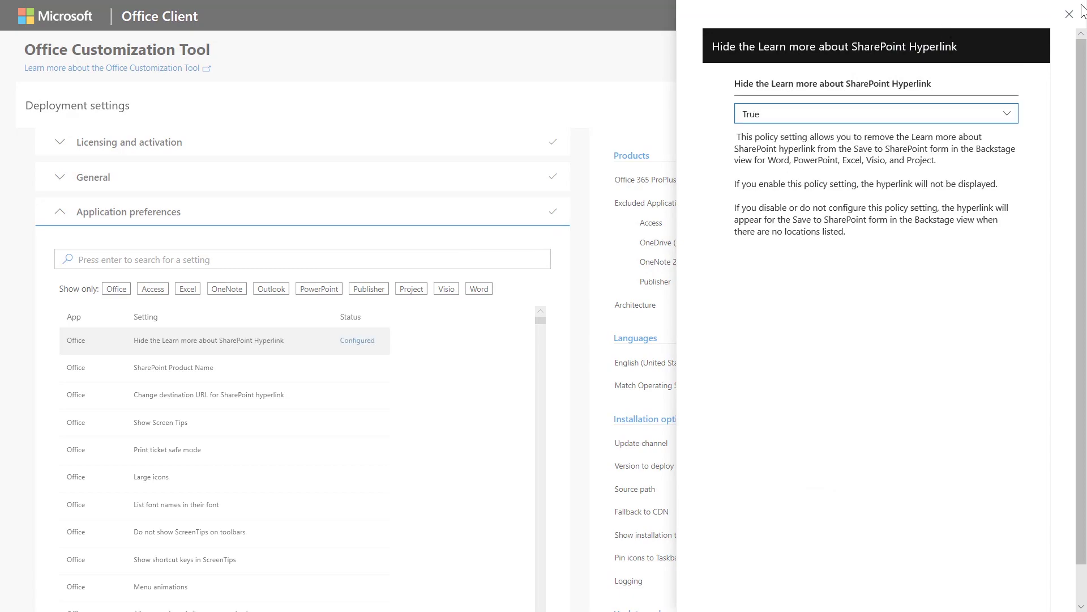
{"action": "left_click", "coordinate": [1070, 14]}
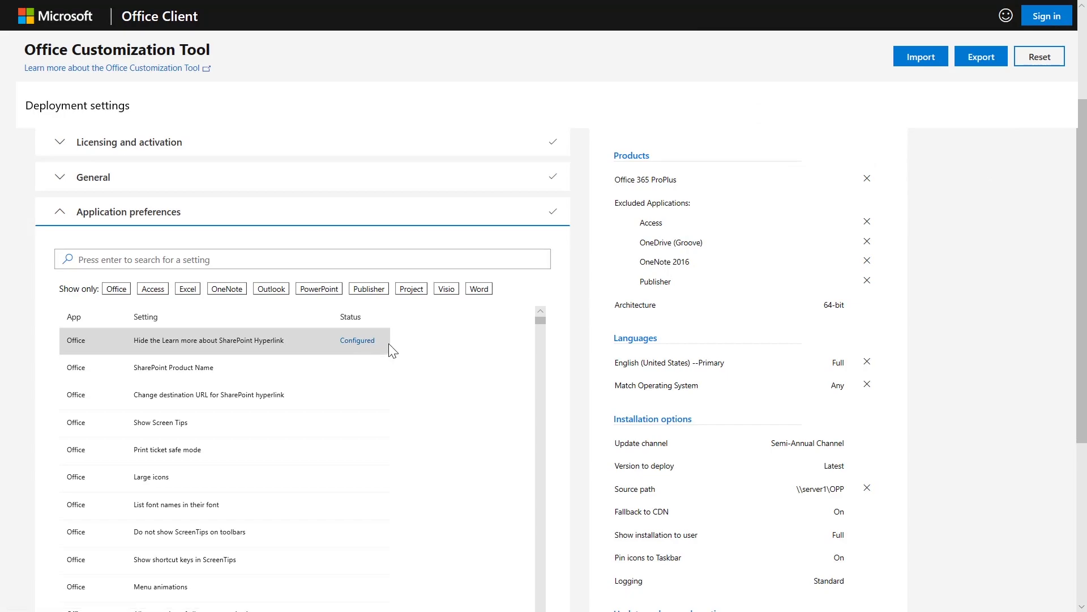
Export the configured settings to an XML file named Configuration, accepting the license agreement terms.
{"action": "scroll", "coordinate": [660, 486], "scroll_direction": "down", "scroll_amount": 5}
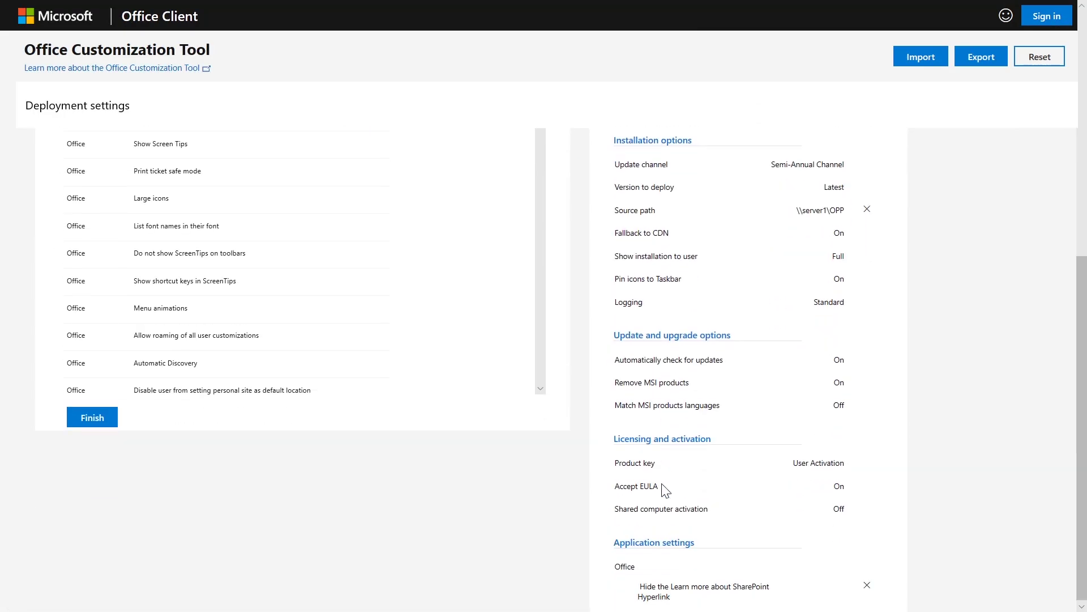
{"action": "scroll", "coordinate": [651, 566], "scroll_direction": "up", "scroll_amount": 1}
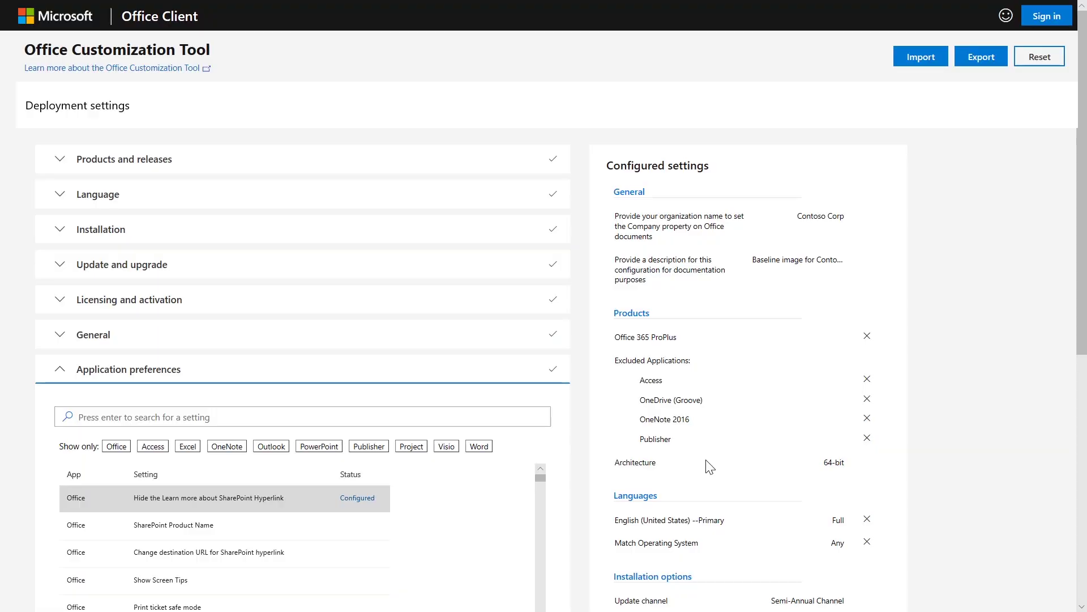
{"action": "left_click", "coordinate": [978, 61]}
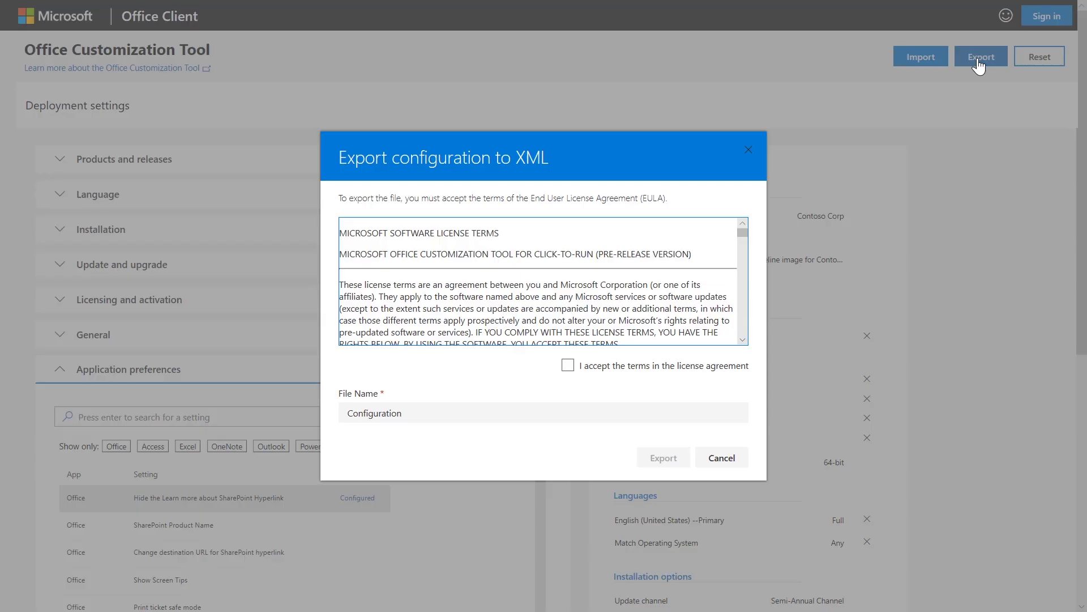
{"action": "left_click", "coordinate": [568, 366]}
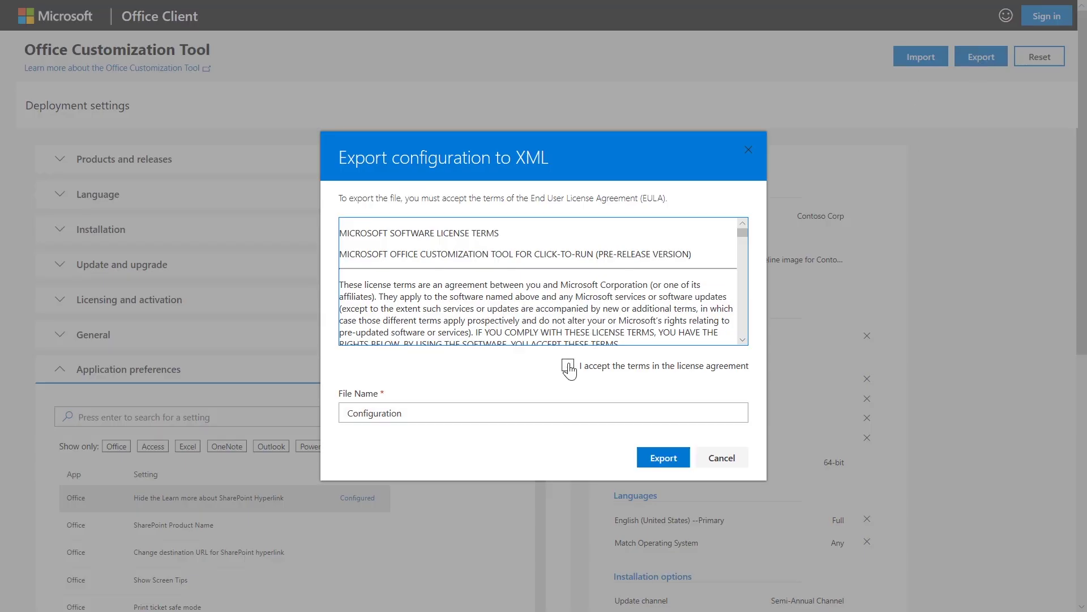
{"action": "mouse_move", "coordinate": [741, 237]}
{"action": "left_mouse_down"}
{"action": "mouse_move", "coordinate": [742, 261]}
{"action": "mouse_move", "coordinate": [740, 225]}
{"action": "left_mouse_up"}
{"action": "left_click", "coordinate": [456, 407]}
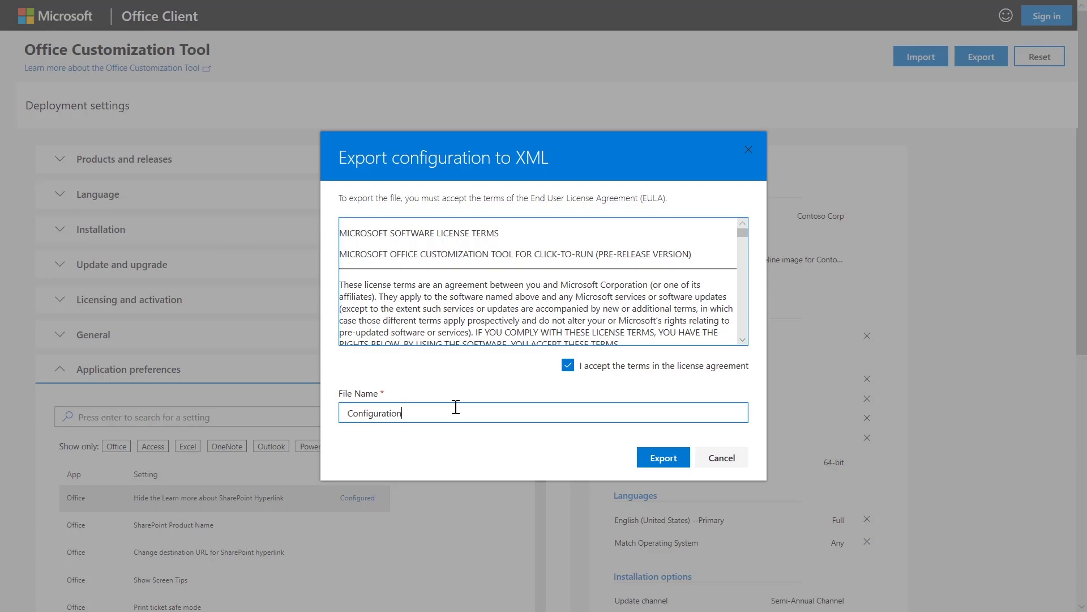
{"action": "left_click", "coordinate": [652, 456]}
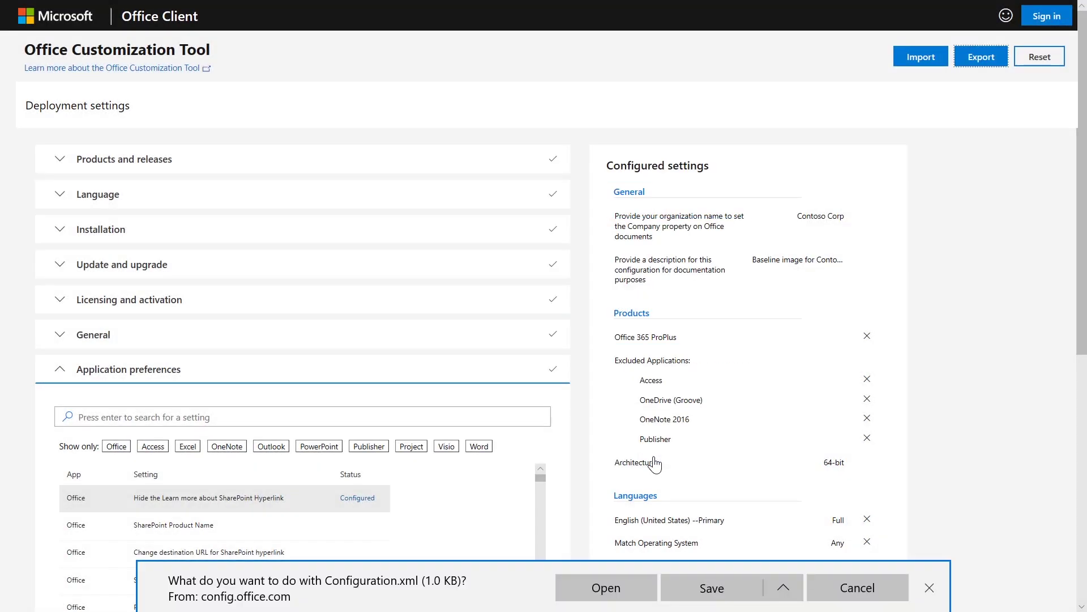
Open the exported Configuration.xml in Notepad and enlarge its text for reading.
{"action": "left_click", "coordinate": [605, 588]}
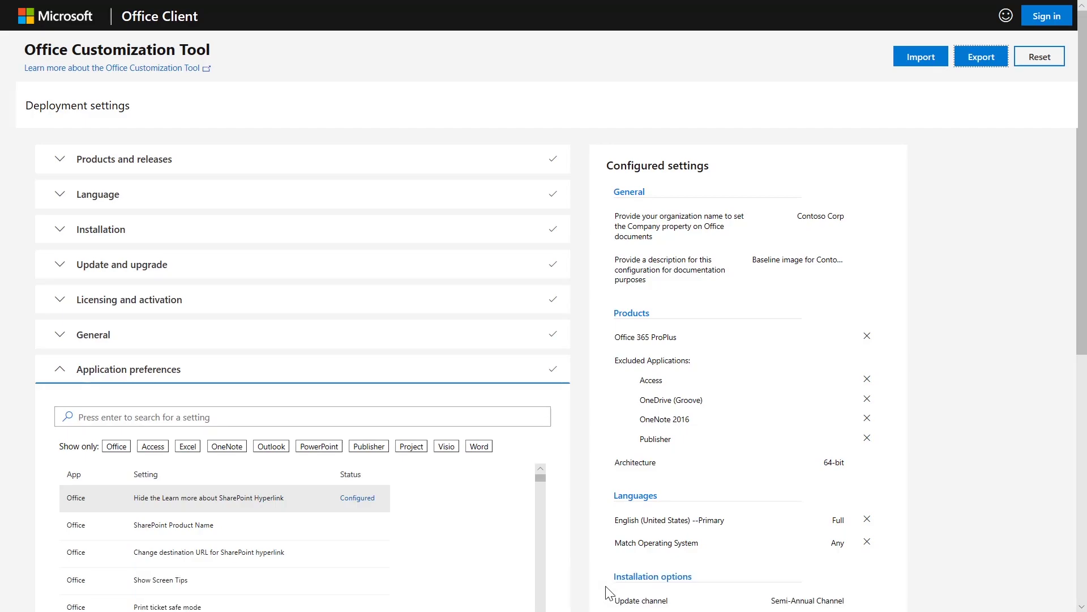
{"action": "left_click", "coordinate": [796, 87]}
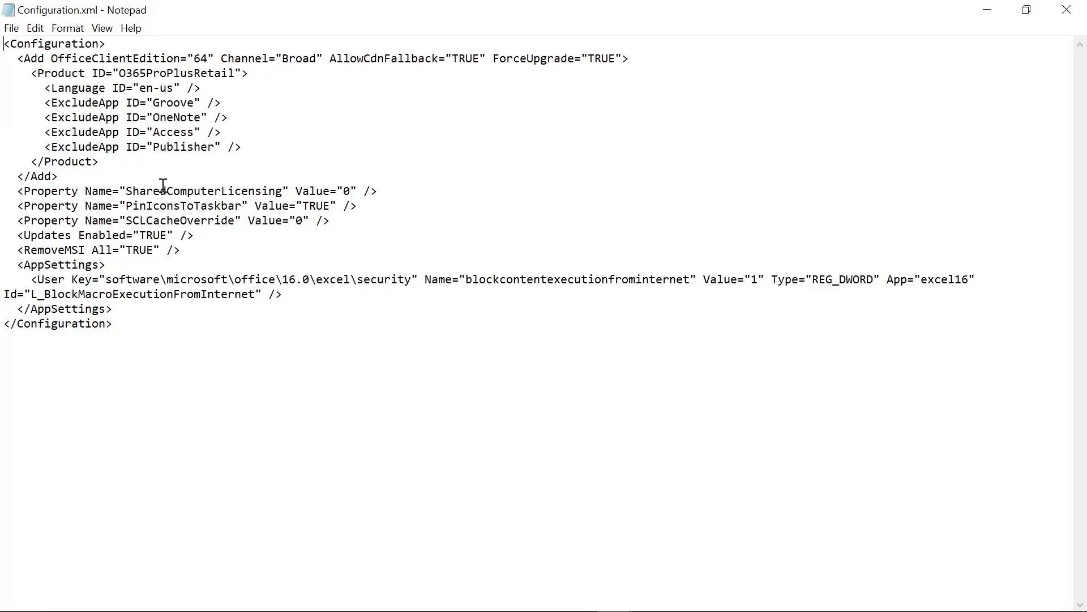
{"action": "key", "text": "ctrl+plus"}
{"action": "key", "text": "ctrl+plus"}
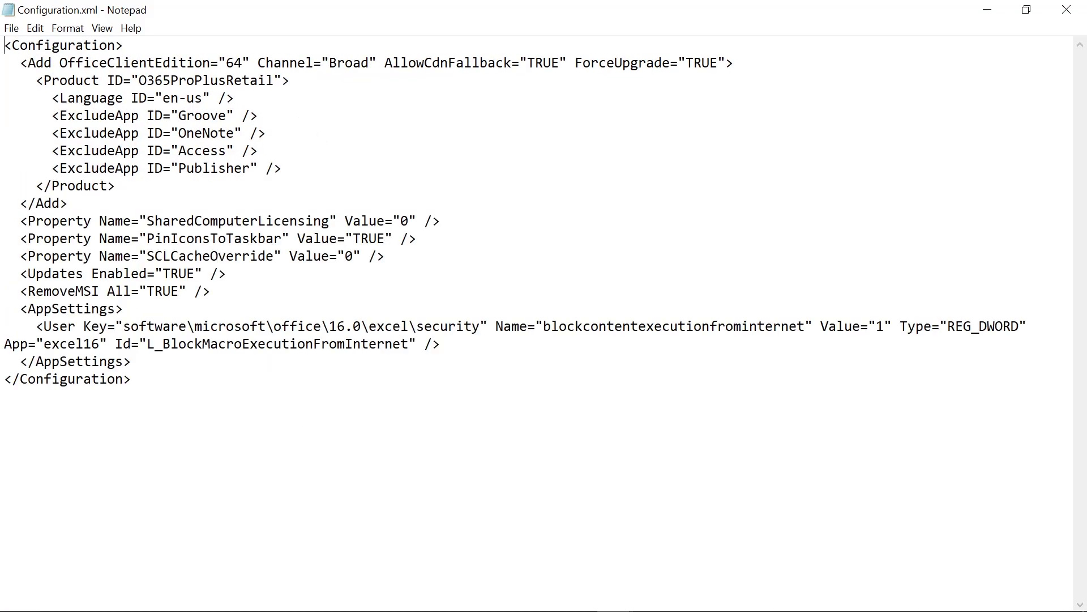